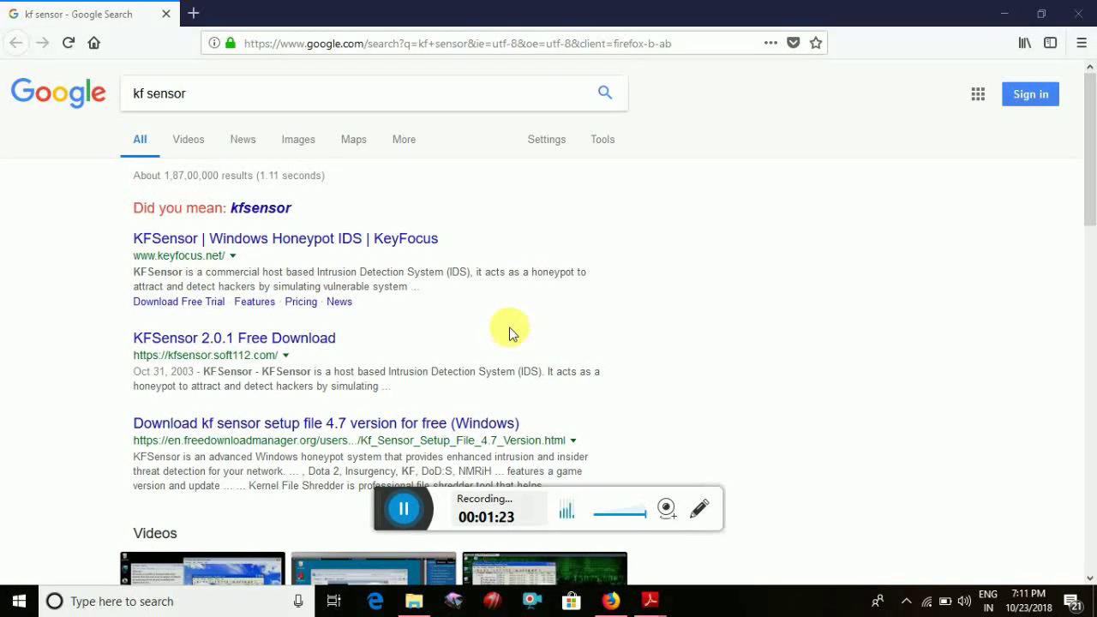
- Open the 'KFSensor | Windows Honeypot IDS | KeyFocus' result and go to its free trial page
click(326, 246)
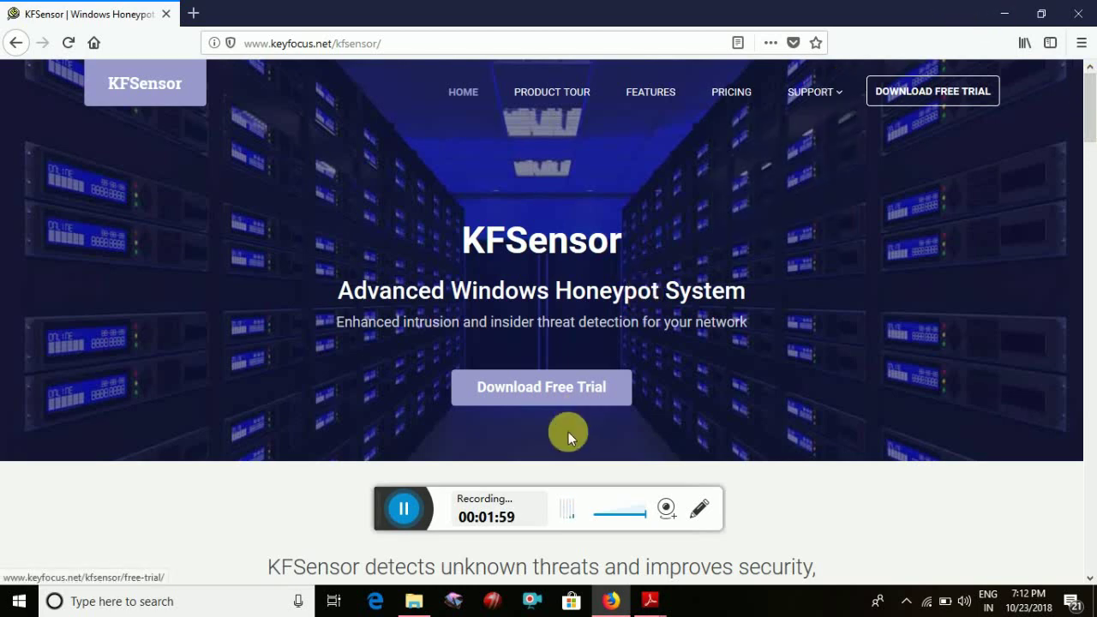
click(571, 398)
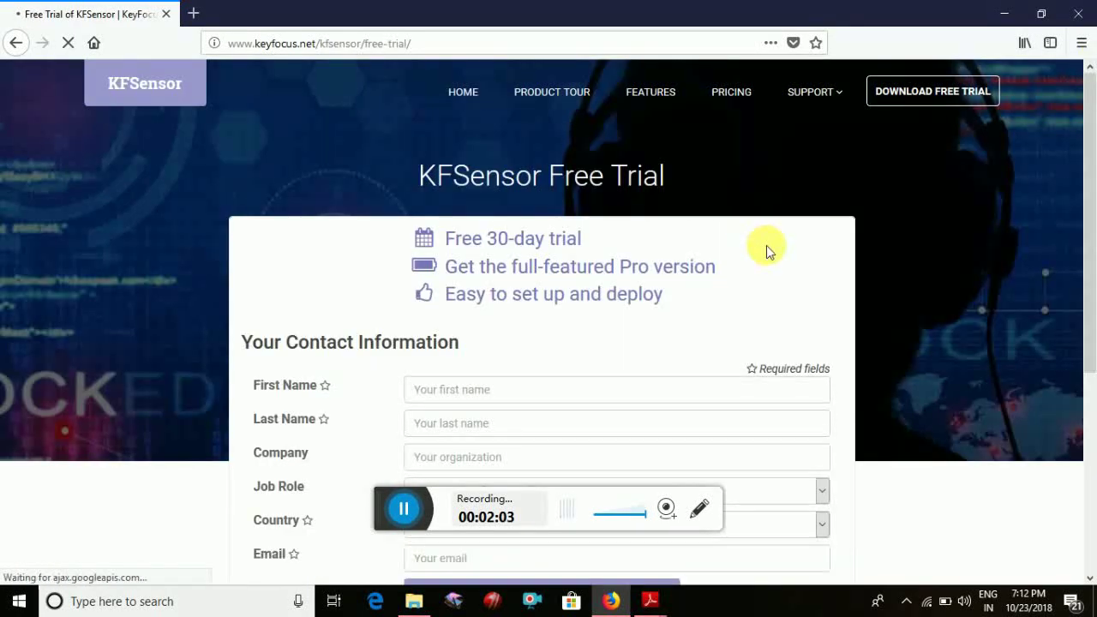
- Scroll the free-trial contact form, then show the KF Sensor installer in Downloads > Programs
drag(1094, 121, 1081, 294)
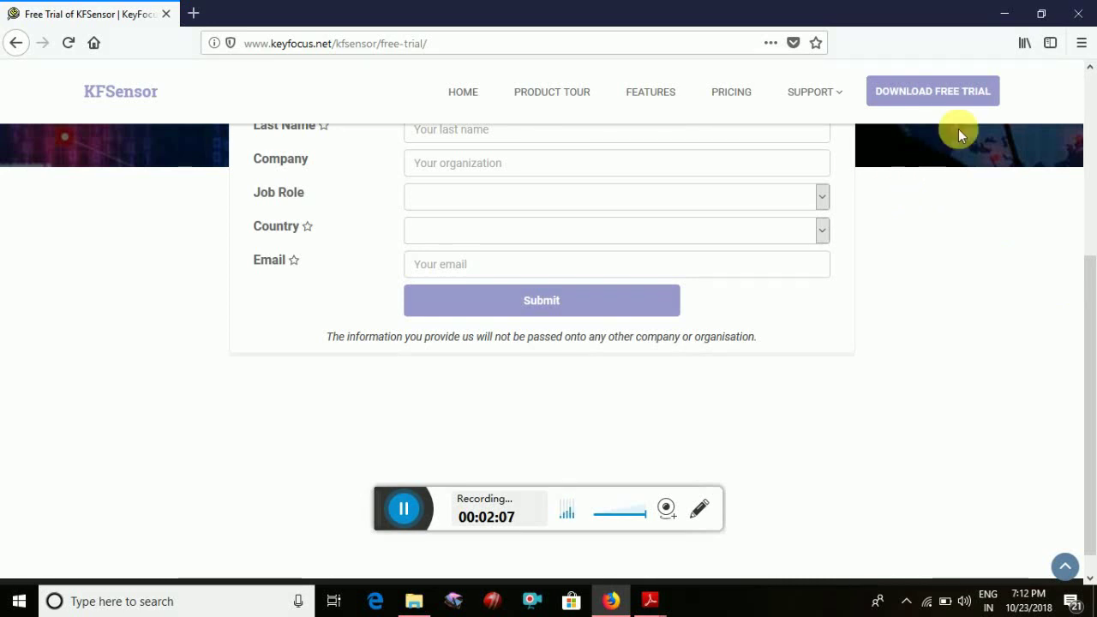
click(418, 600)
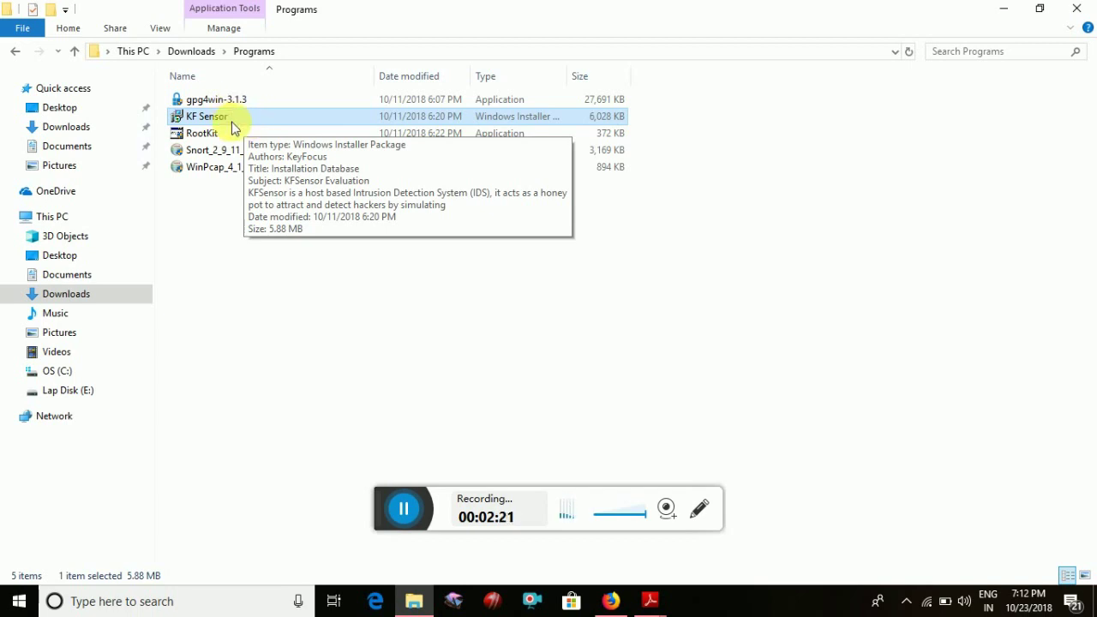
- Run the KF Sensor installer, accept the licence and install to the default folder with Launch KFSensor checked
double_click(233, 127)
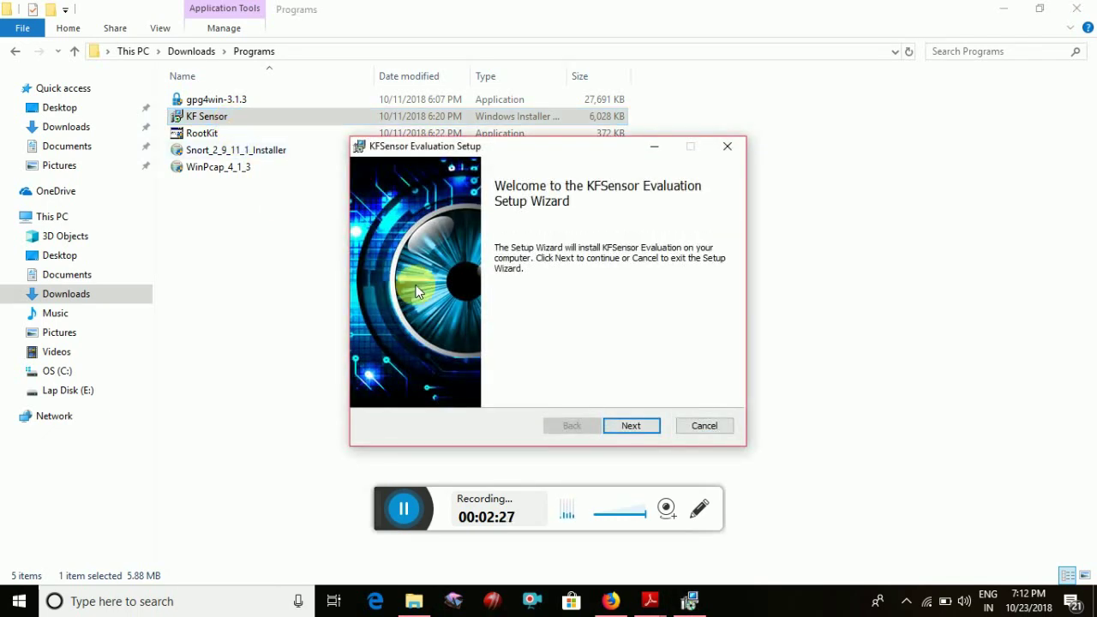
click(638, 427)
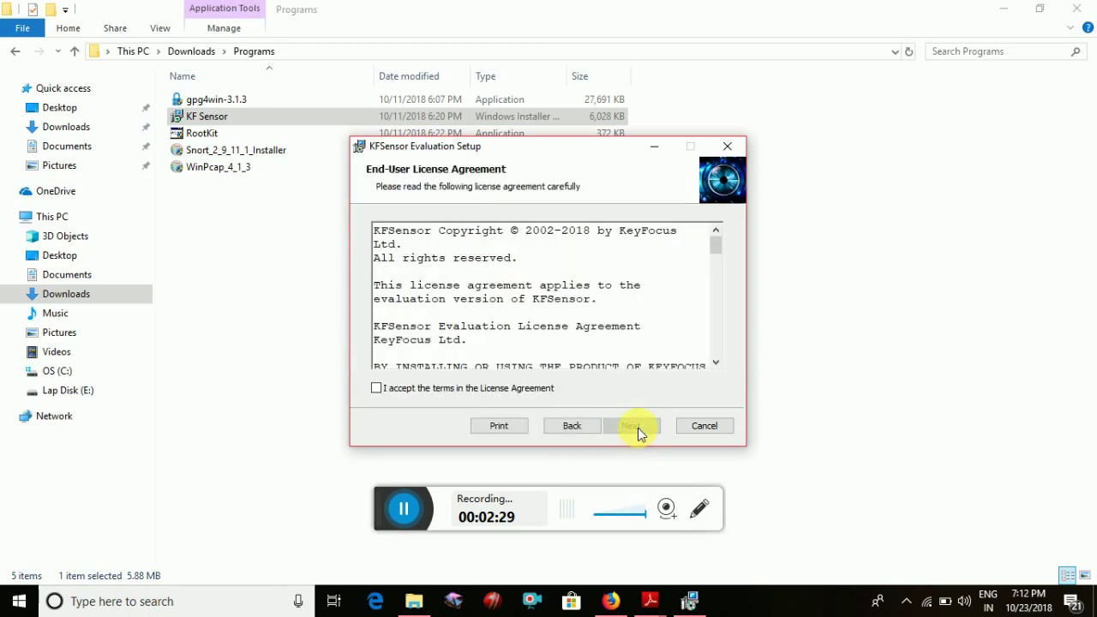
click(433, 390)
click(612, 428)
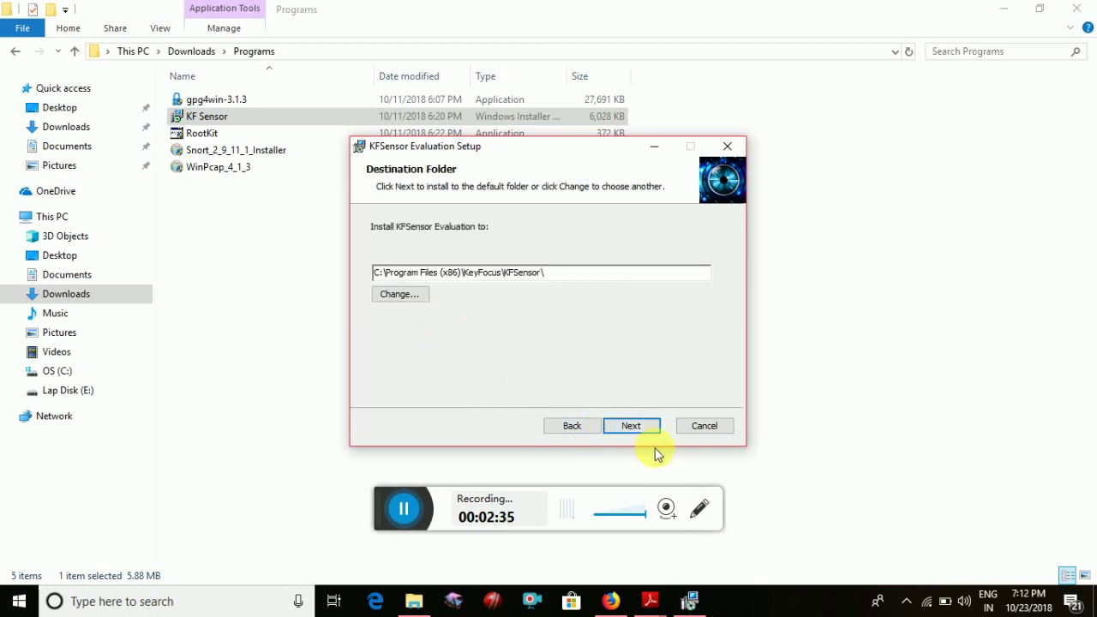
click(649, 436)
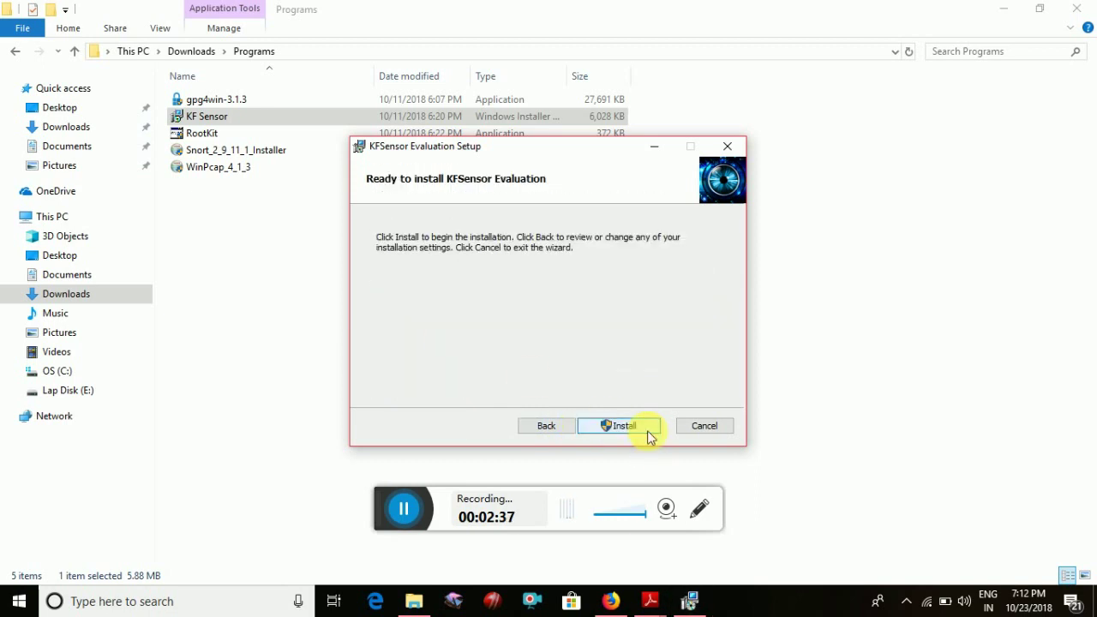
click(624, 426)
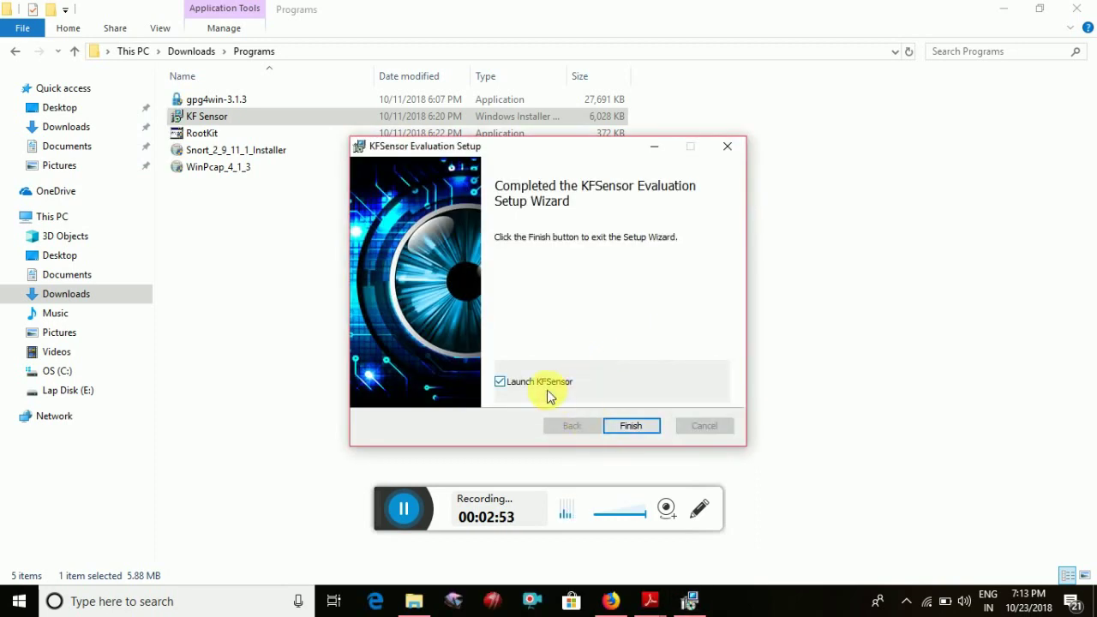
click(629, 432)
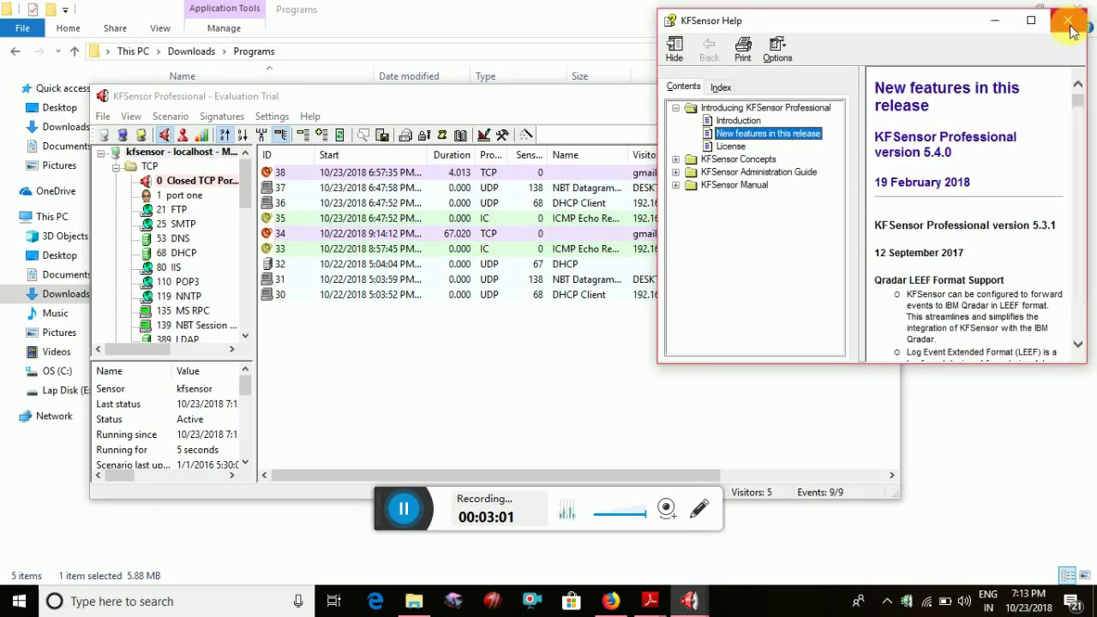
- Close the KFSensor Help window to reveal the active sensor with 9 events from 5 visitors
click(1074, 31)
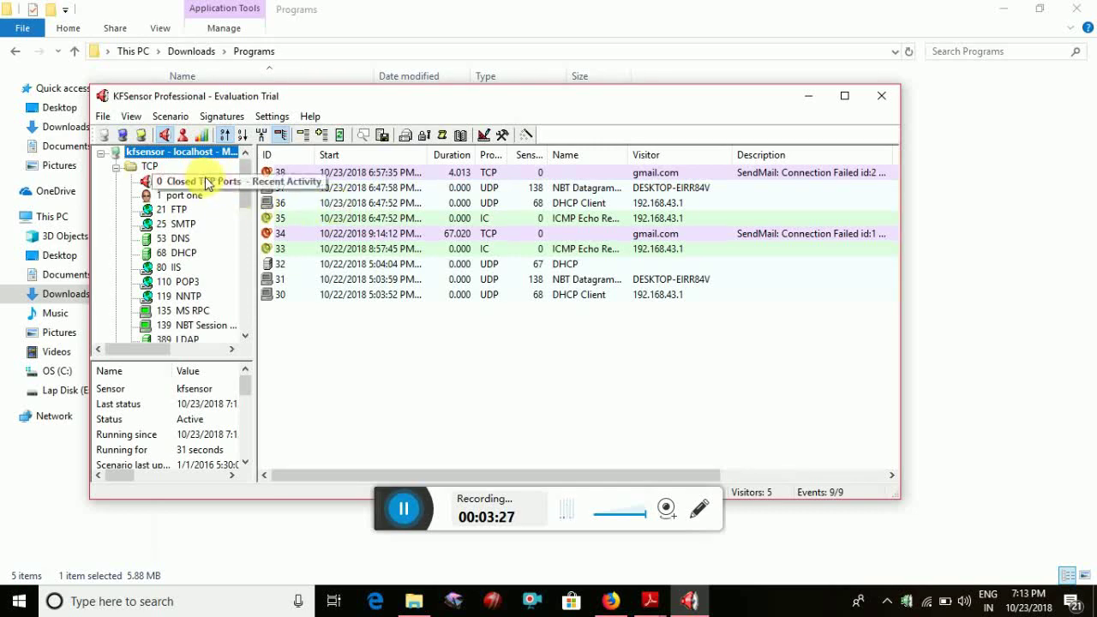
click(504, 176)
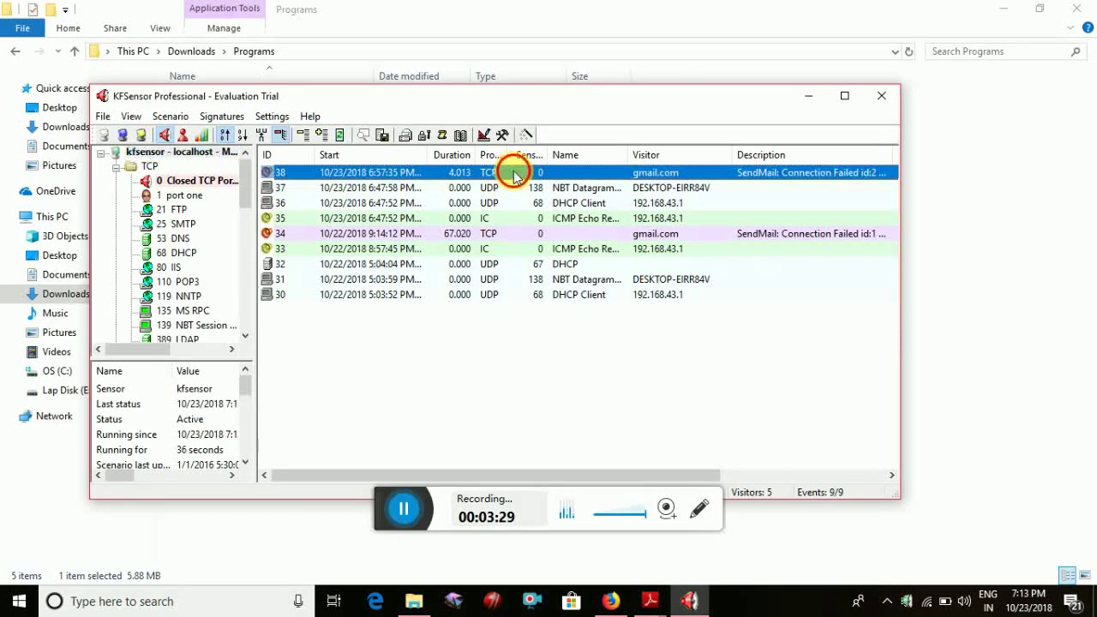
click(478, 239)
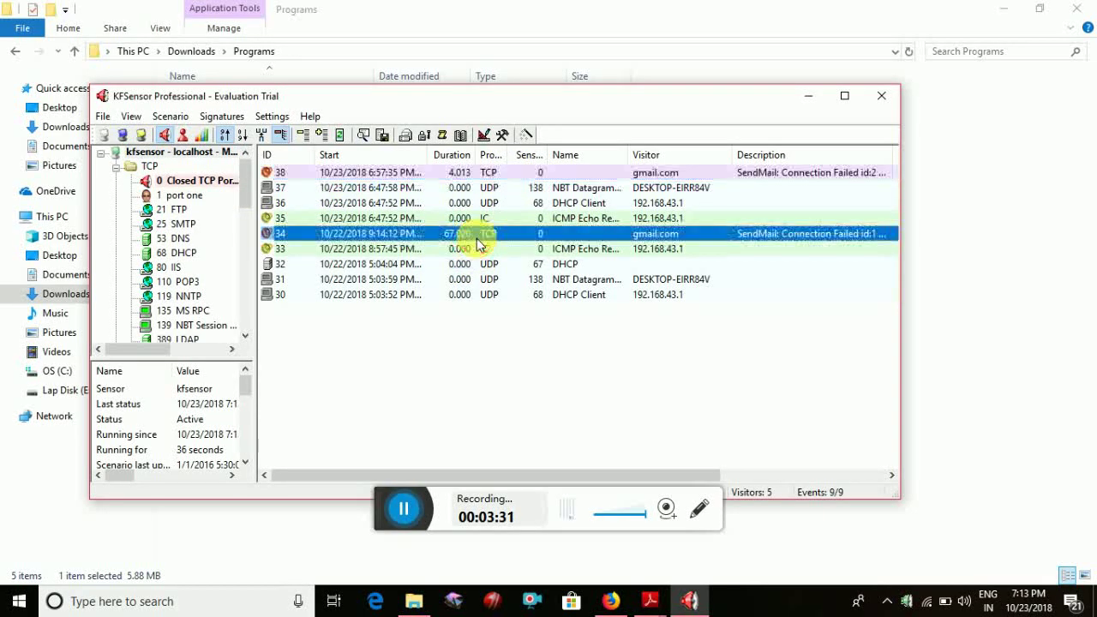
click(438, 249)
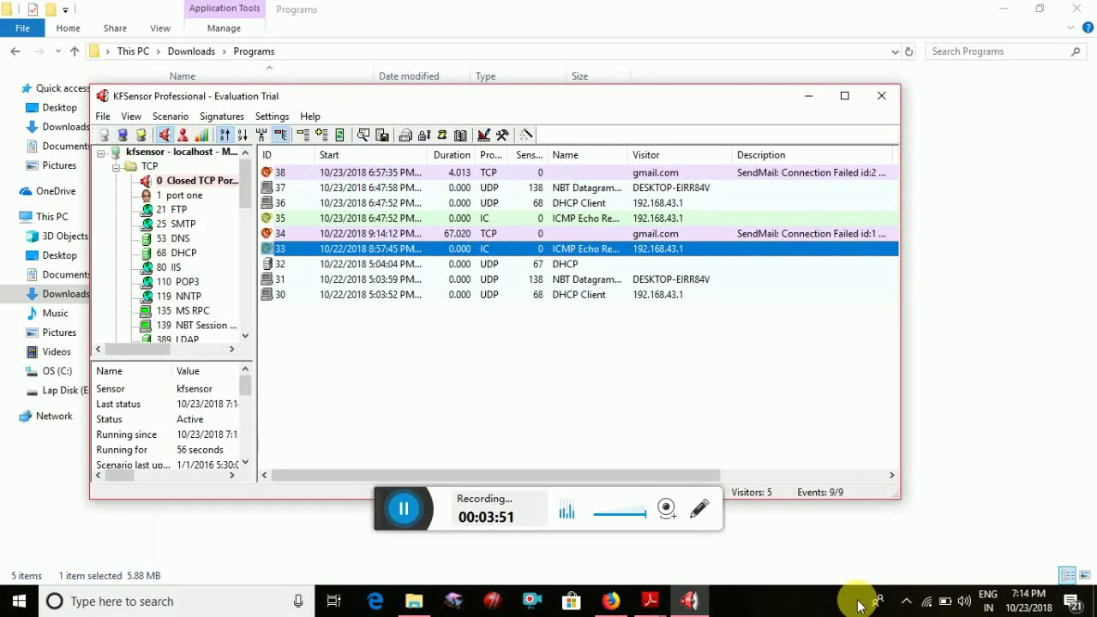
click(494, 358)
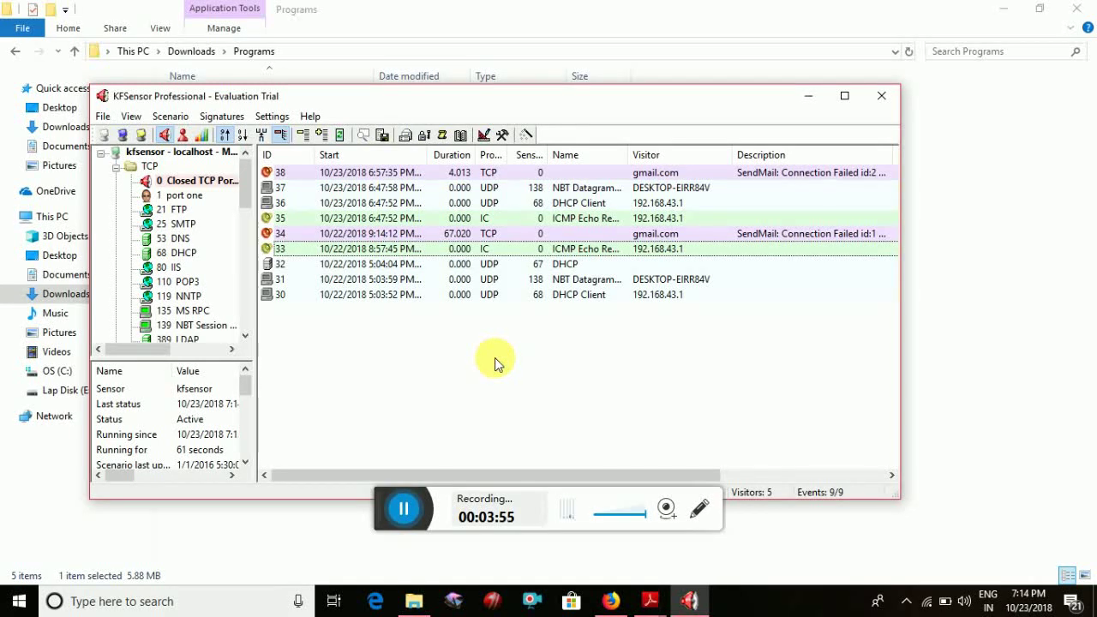
- Switch between 'port one' and 'Closed TCP Ports', ending on the two gmail.com SendMail failures
click(173, 181)
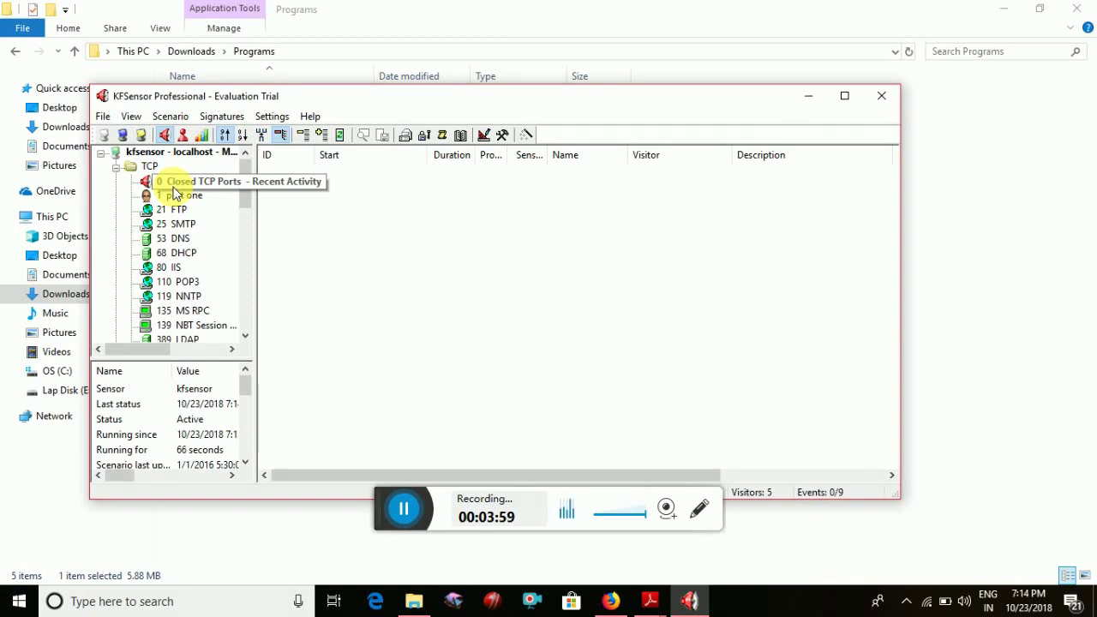
click(176, 195)
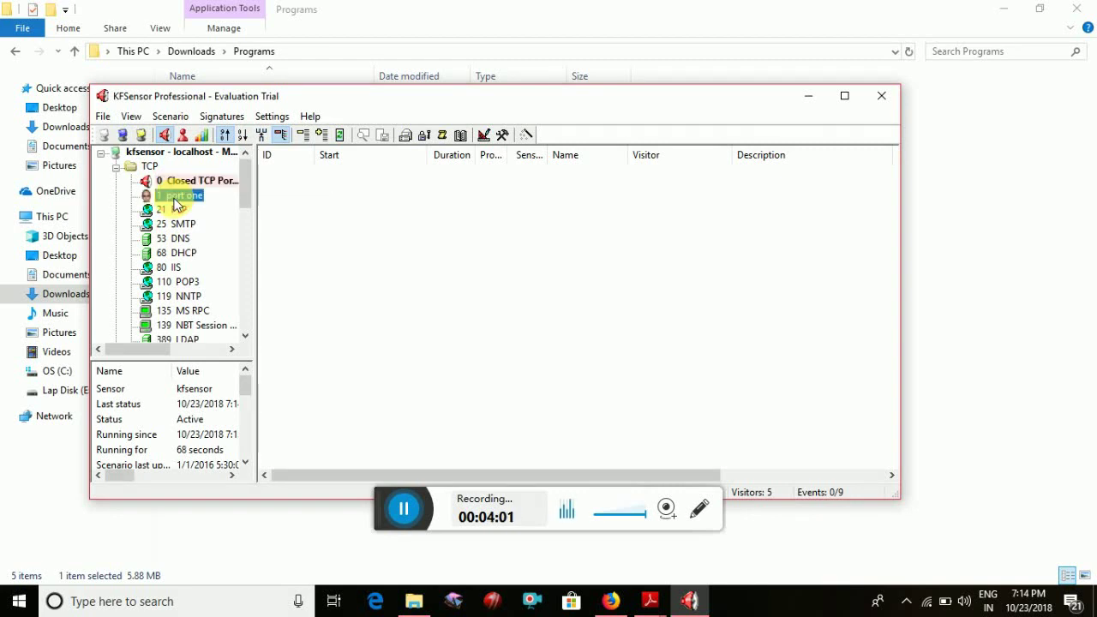
click(189, 182)
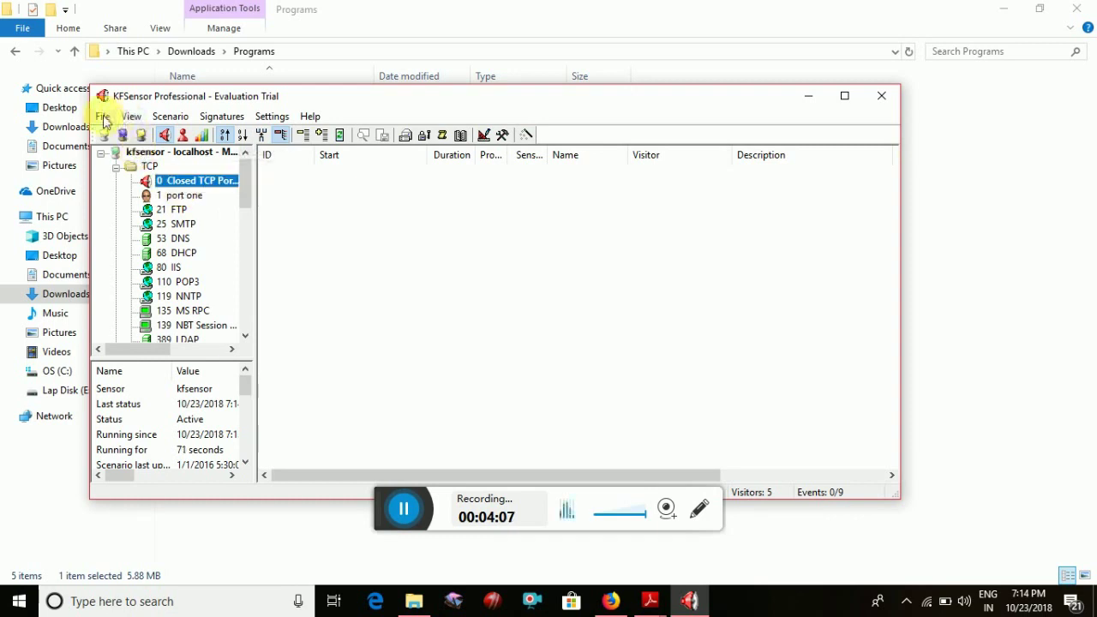
click(165, 185)
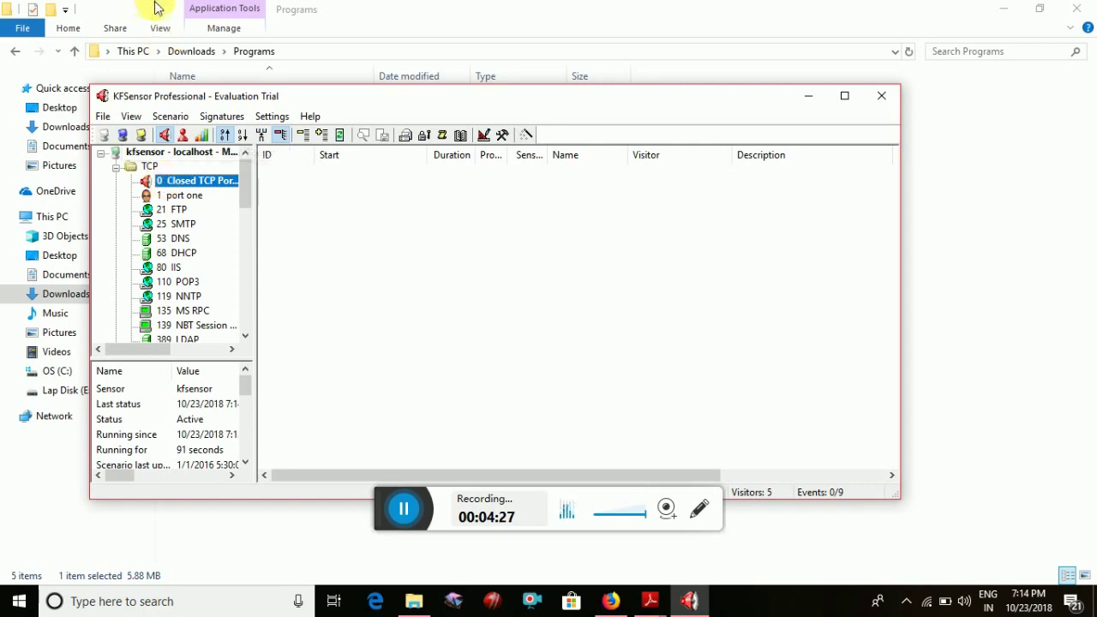
click(176, 195)
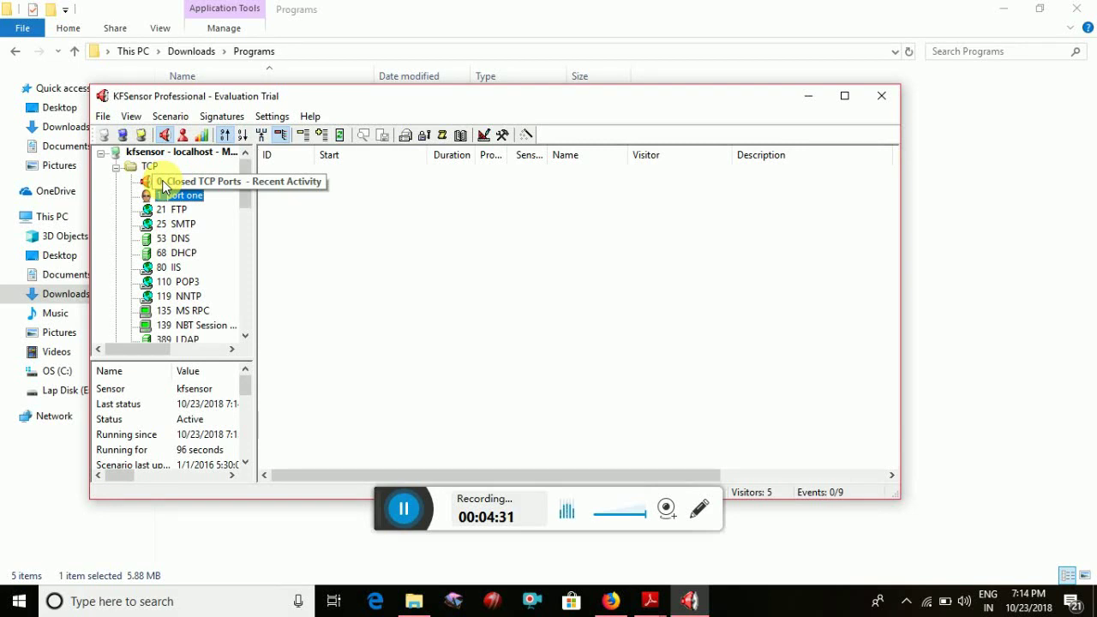
click(163, 183)
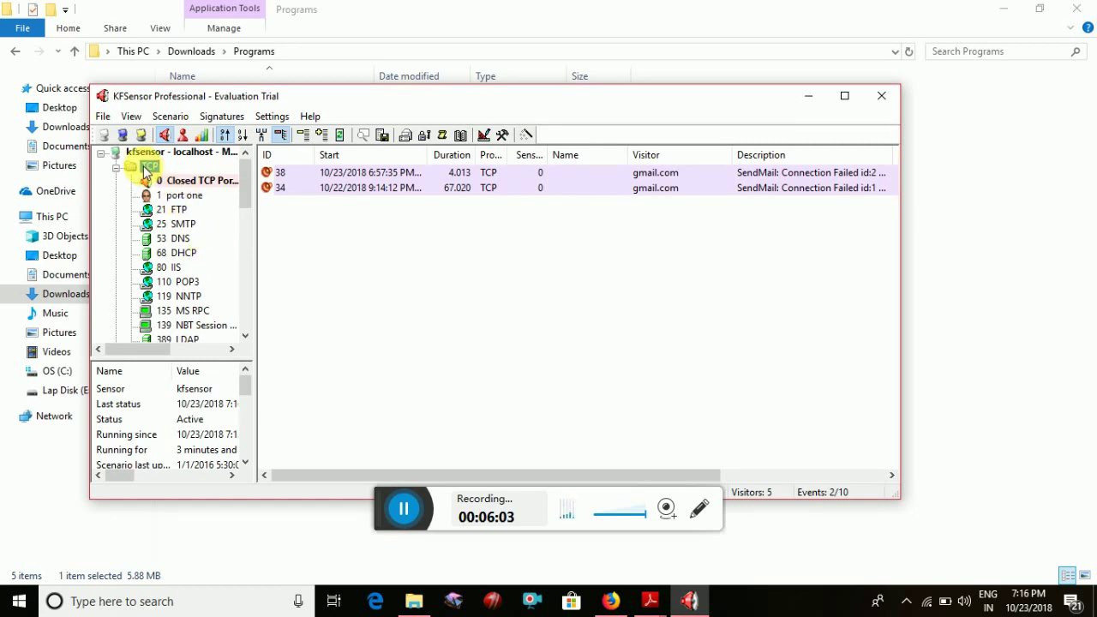
- View the port one, 25 SMTP and Closed TCP Ports sensors, then collapse TCP to list all TCP events
click(165, 196)
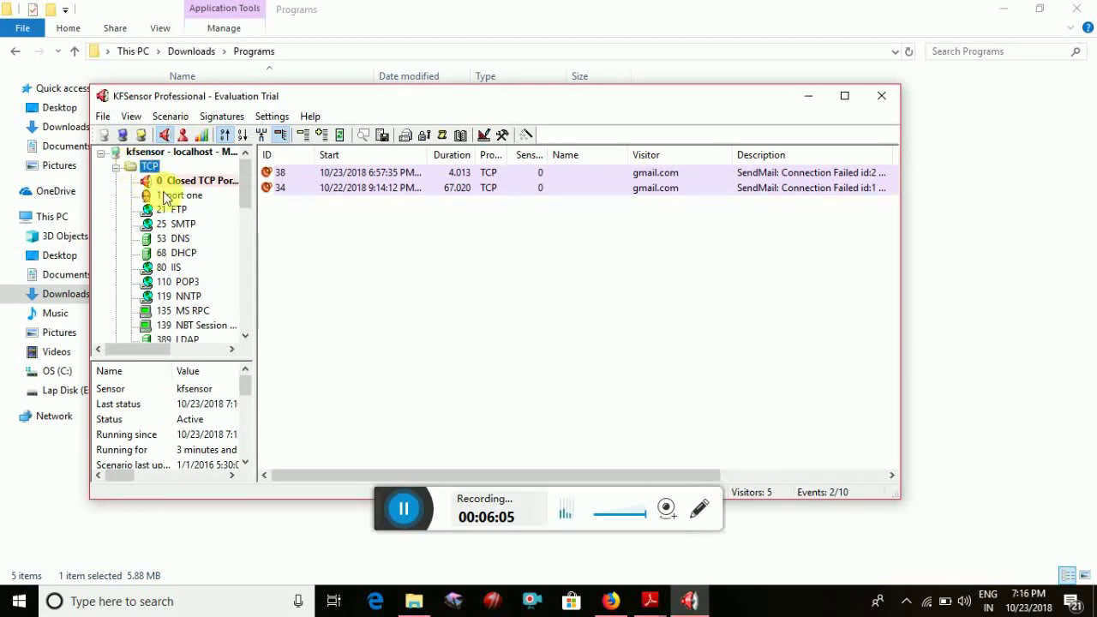
click(170, 225)
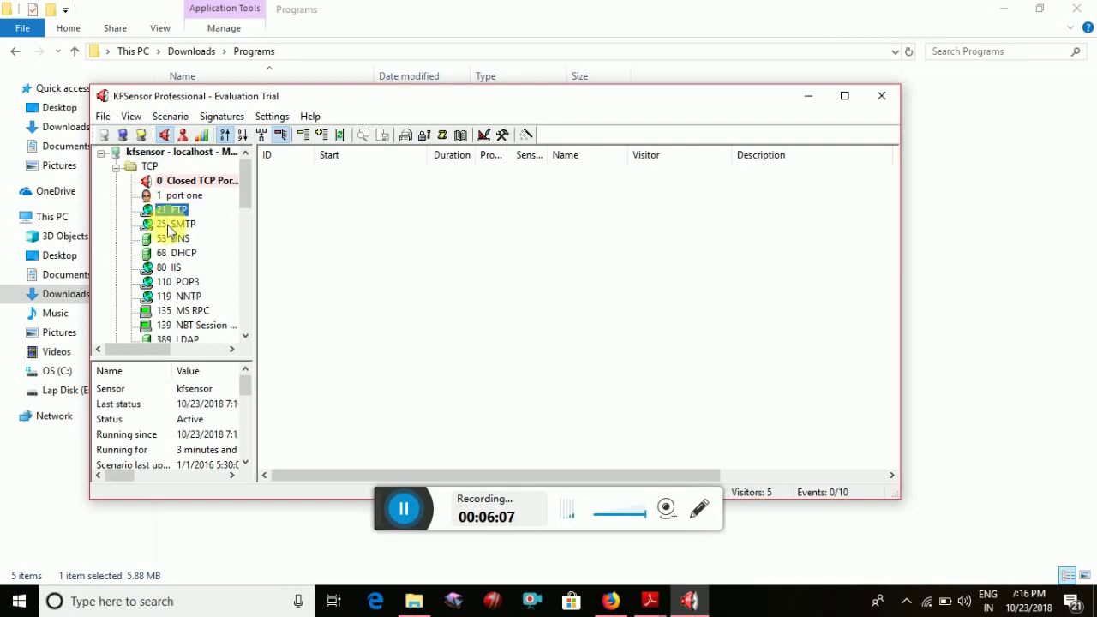
click(164, 187)
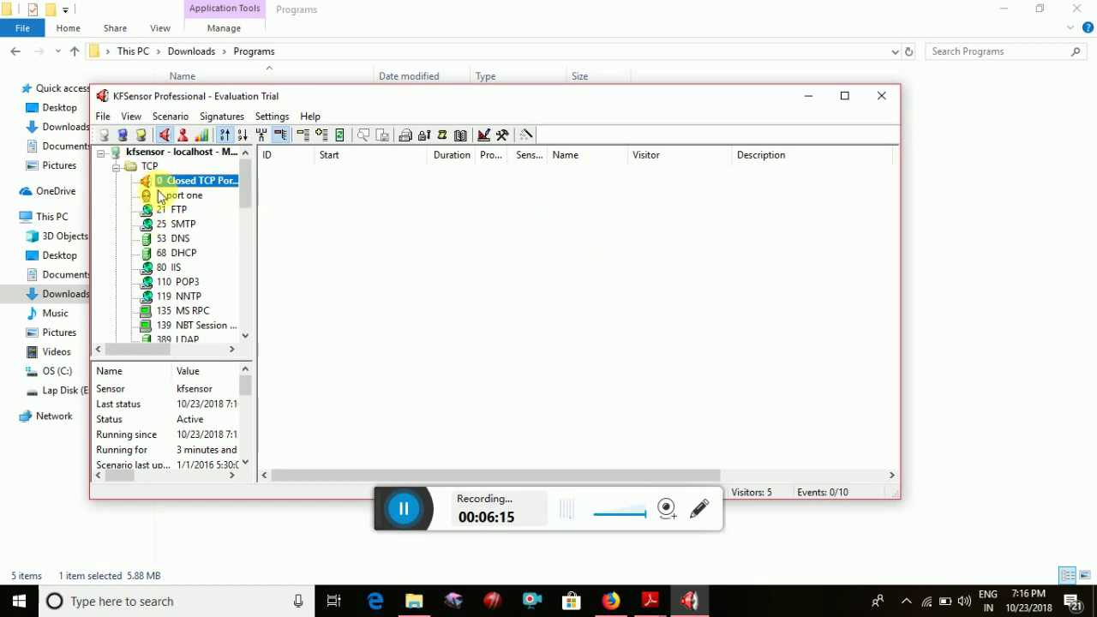
double_click(144, 166)
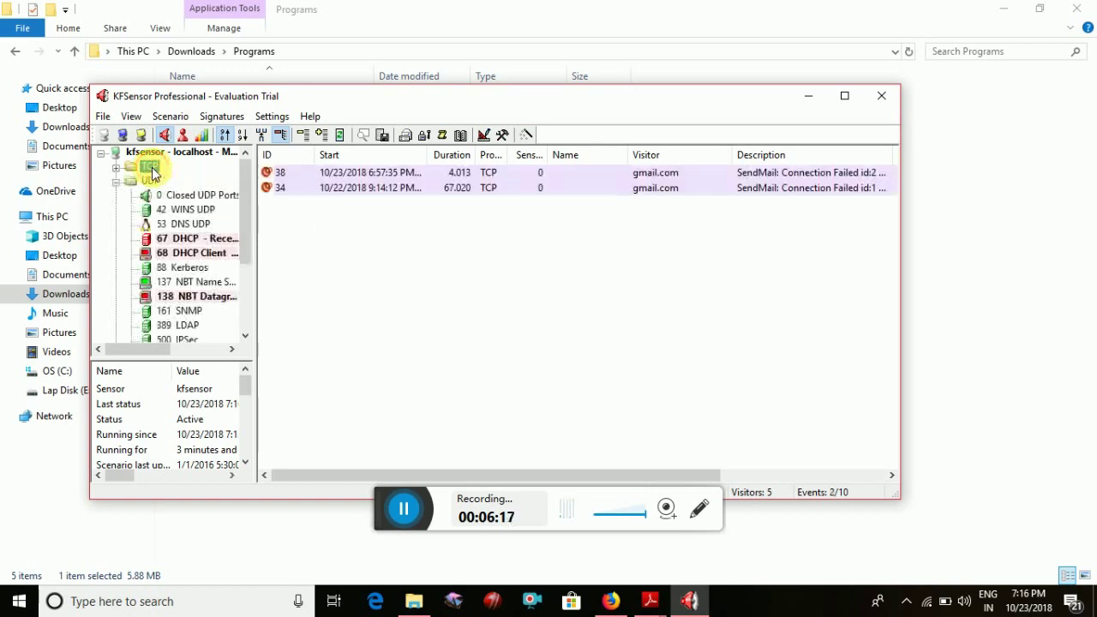
- Inspect SendMail events 34 and 38 and maximize the KFSensor window
click(500, 189)
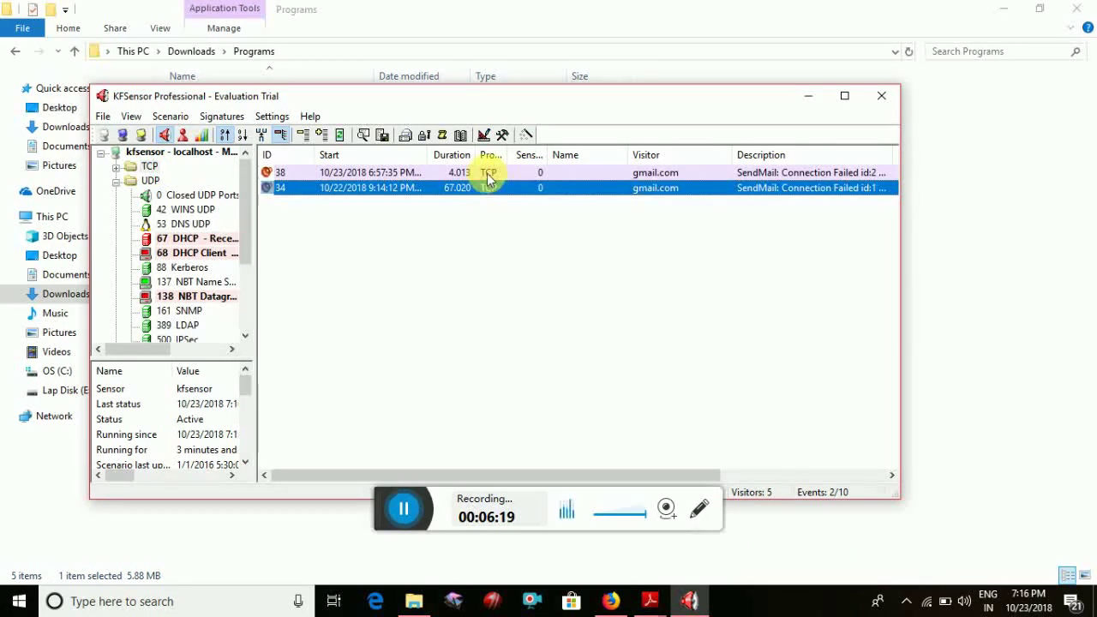
click(487, 173)
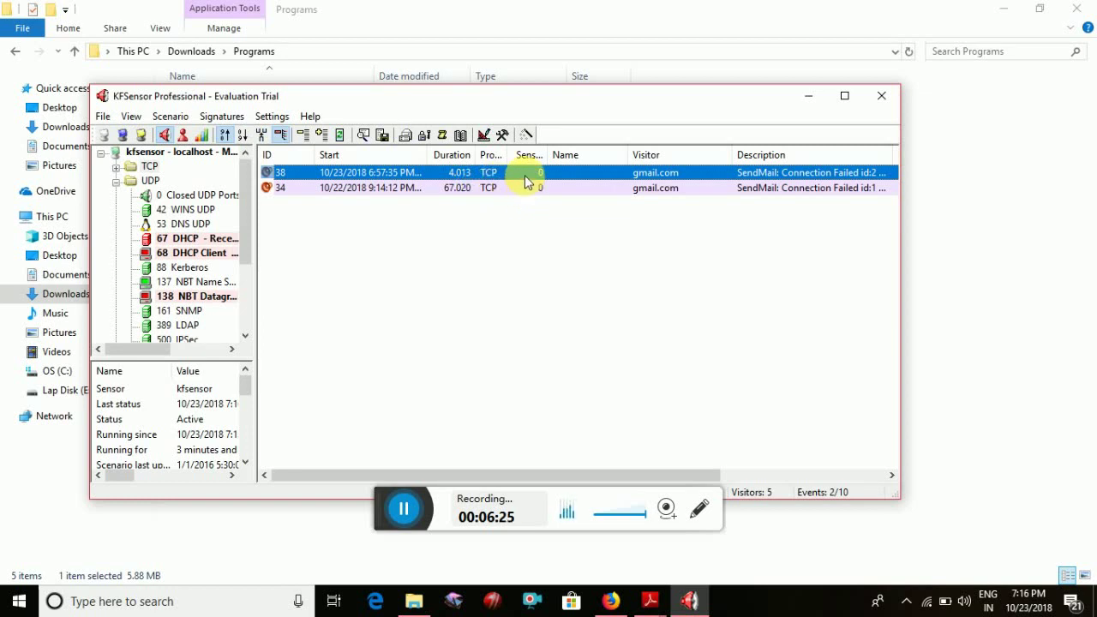
click(845, 97)
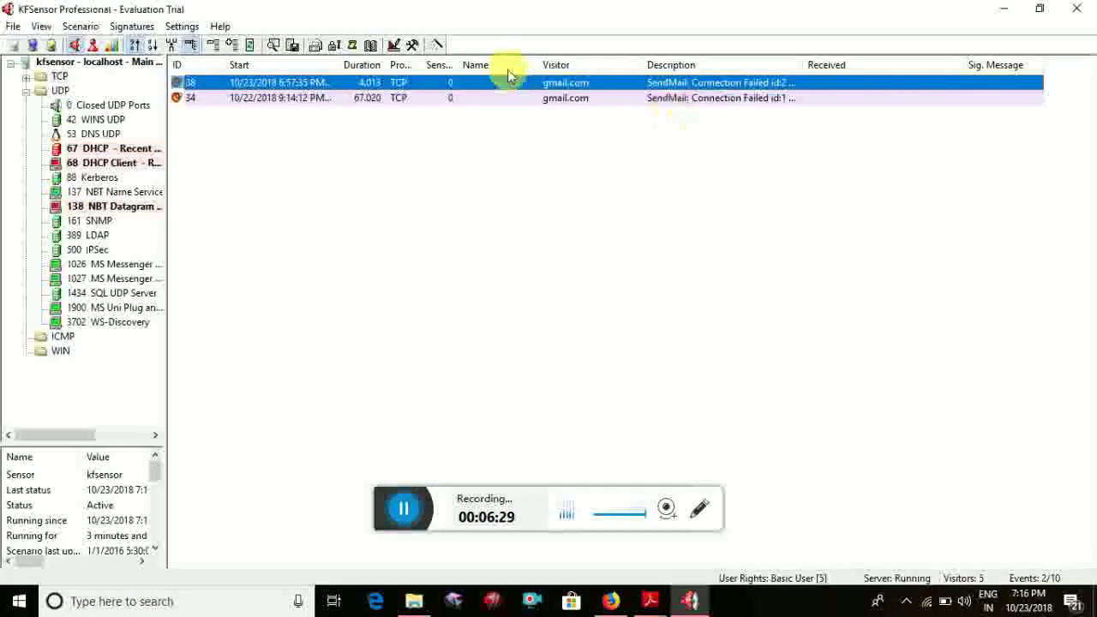
- After SendMail event 34, view the 68 DHCP Client, 67 DHCP and 138 NBT Datagram Service event lists
click(386, 100)
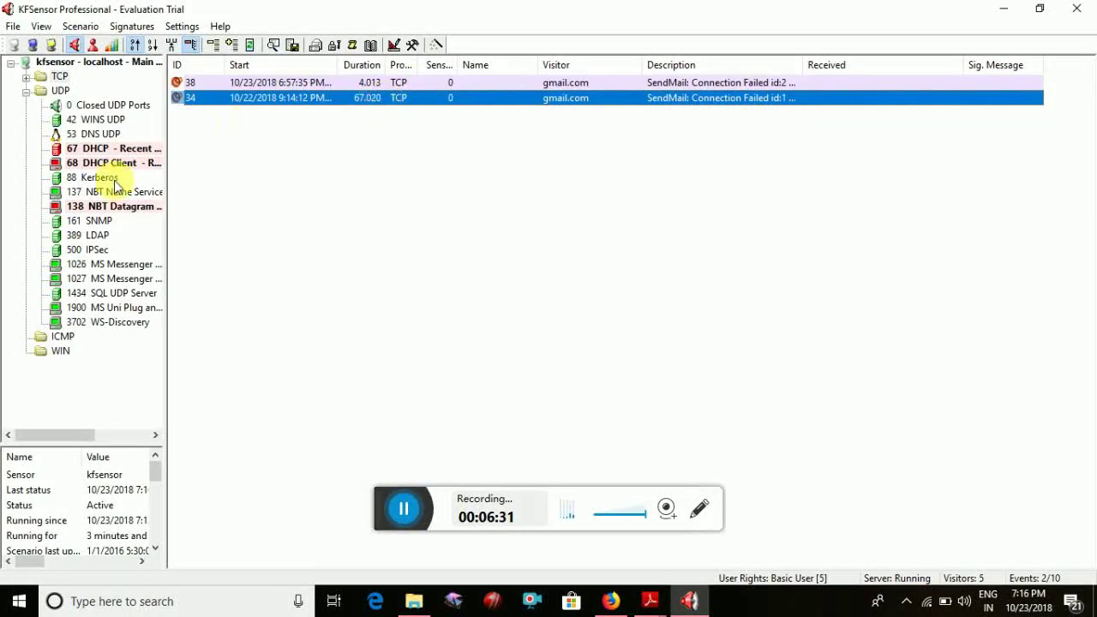
click(95, 164)
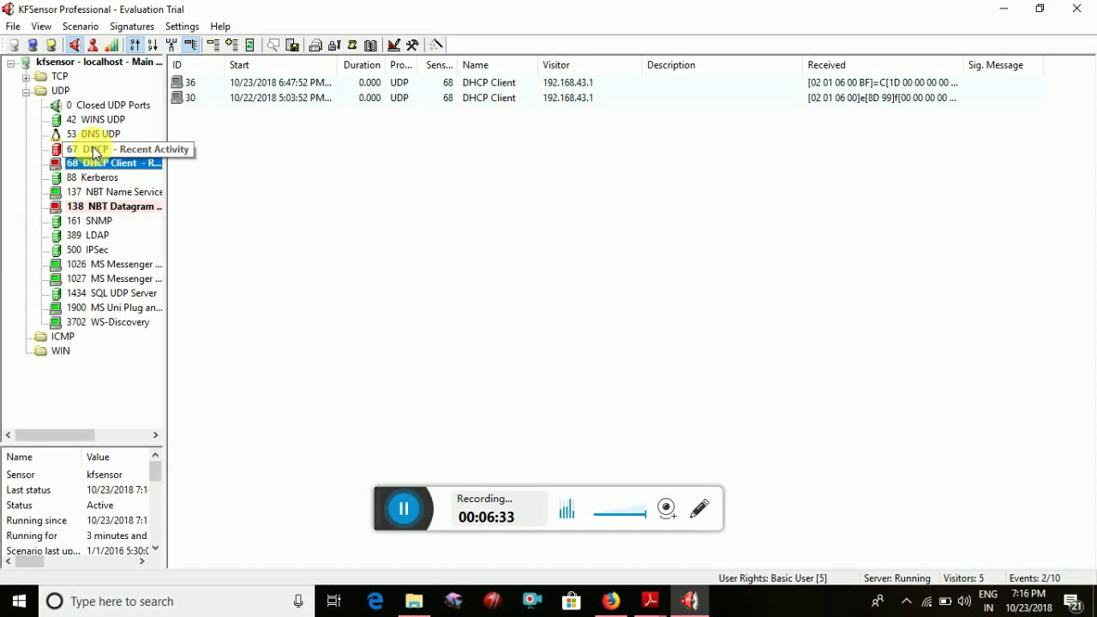
click(96, 150)
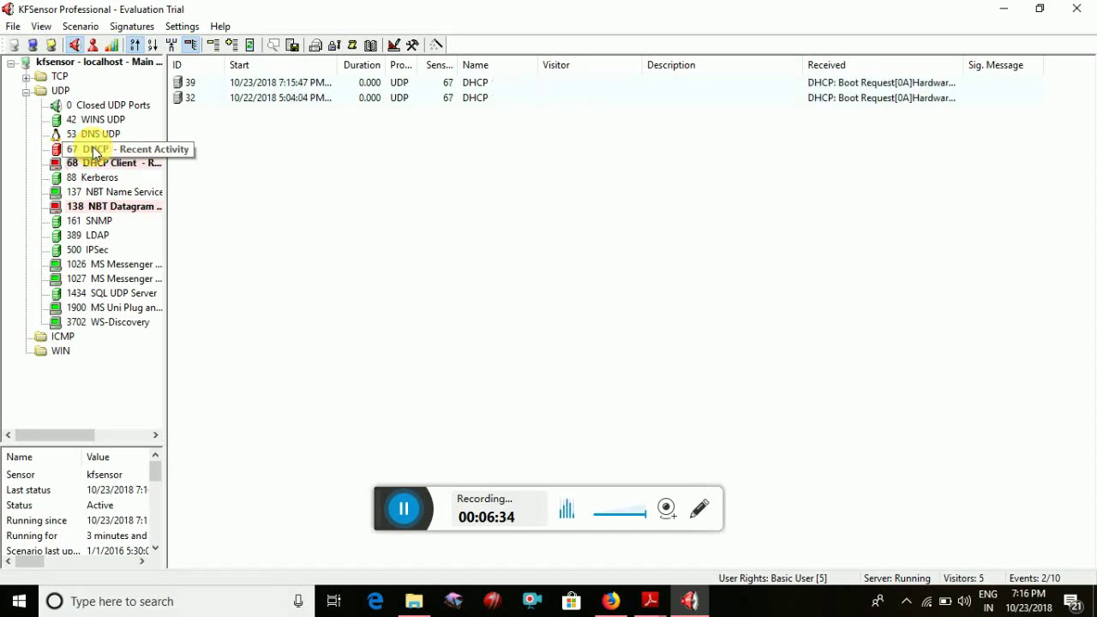
click(96, 209)
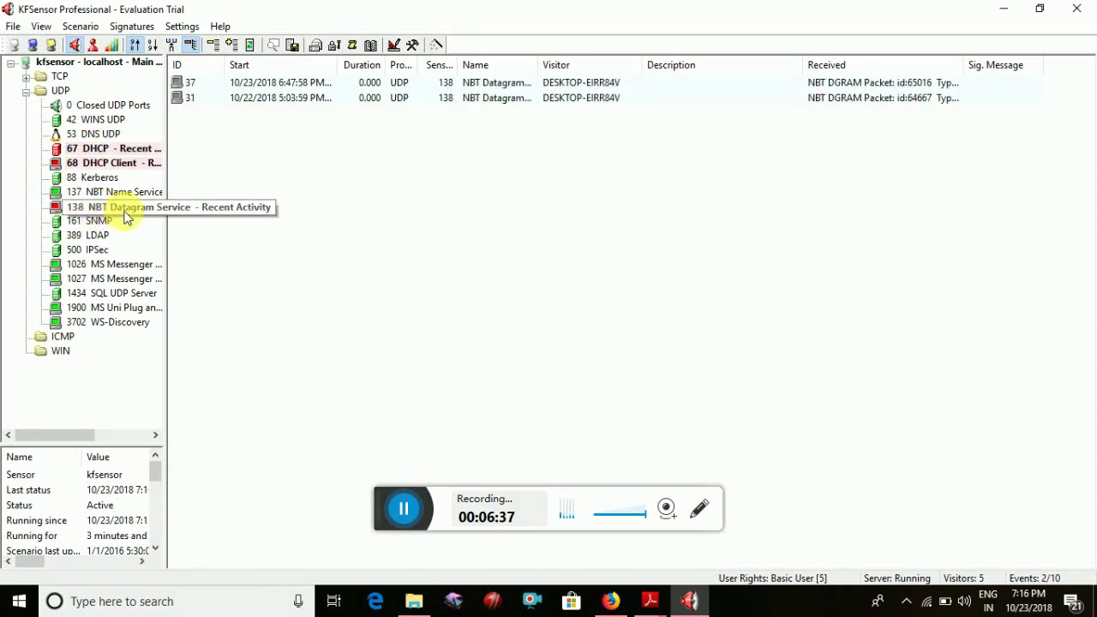